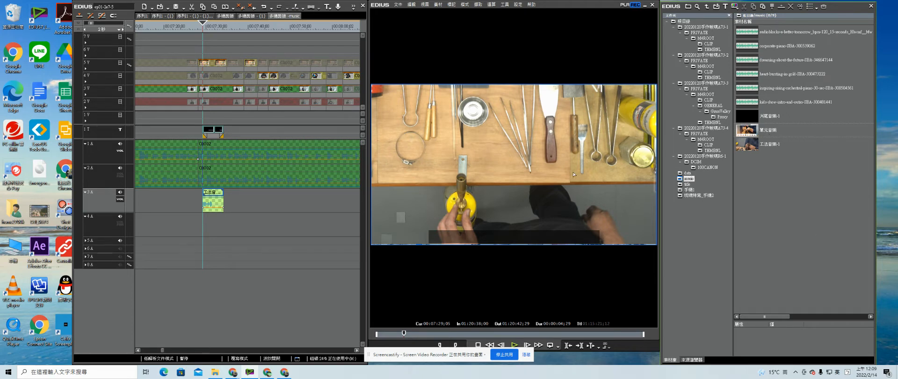
Play back the technique title at 00:07:29;05 together with its audio clip on track 3A
click(203, 27)
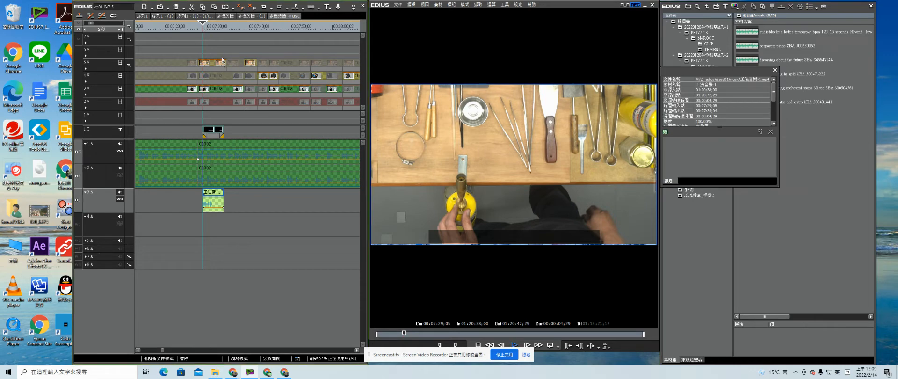
click(203, 27)
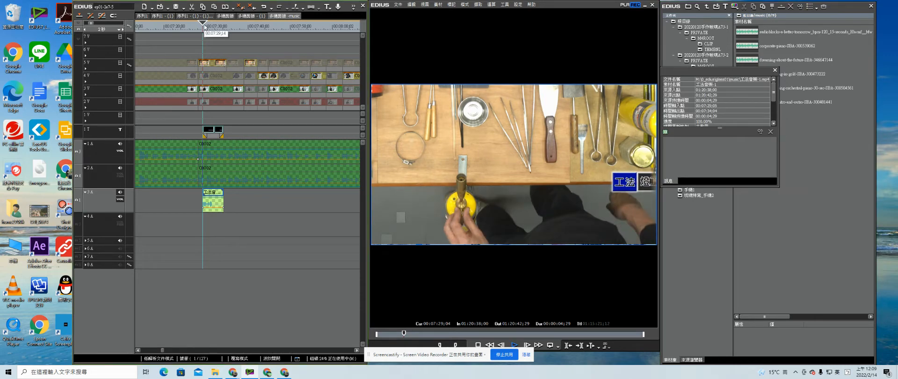
key(space)
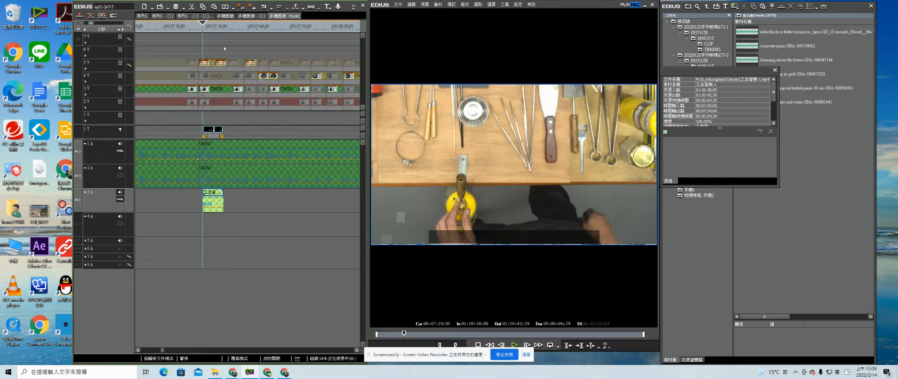
key(space)
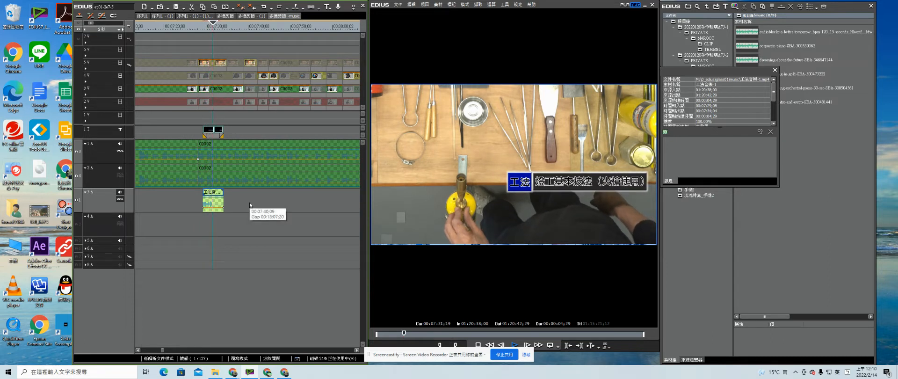
key(space)
Copy the 工法音頻-1 audio clip placed at 00:07:29;05 on track 3A
drag(213, 24, 305, 40)
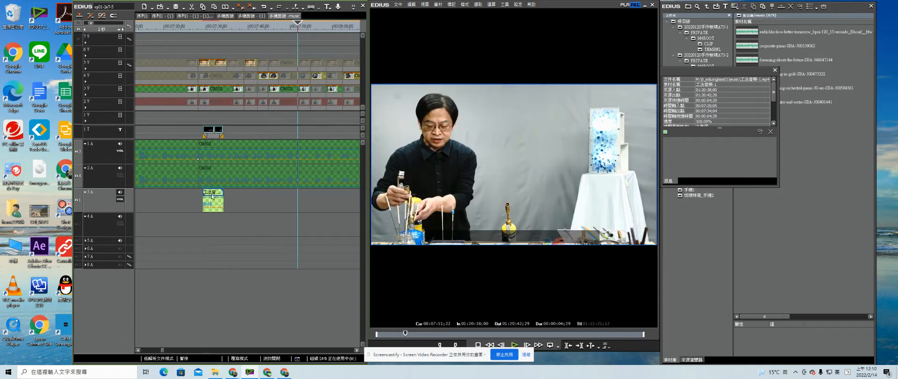
right_click(214, 195)
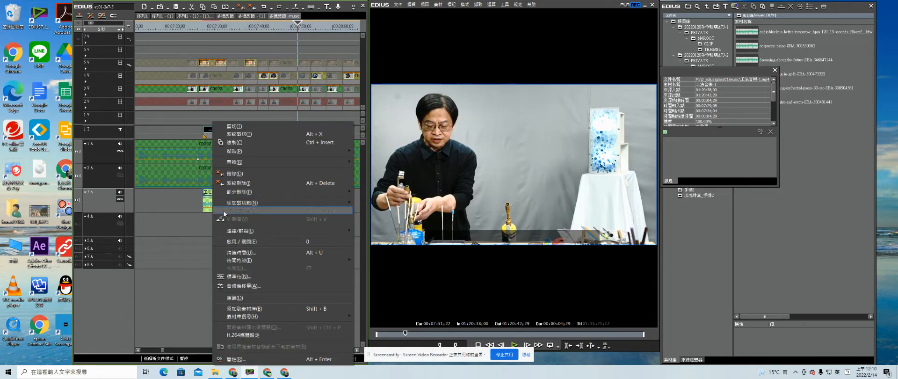
click(242, 143)
Place the 單元音頻 clip from the bin on tracks 3A and 4A at 00:10:10;05, under the unit title, and play it back
drag(279, 27, 248, 103)
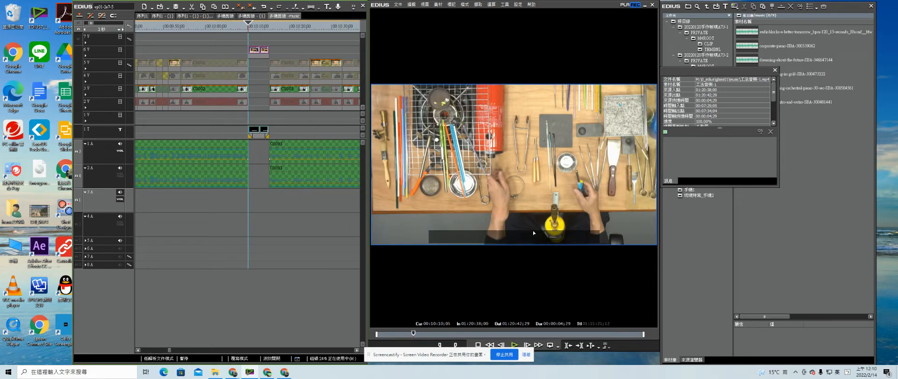
click(818, 165)
drag(758, 133, 172, 214)
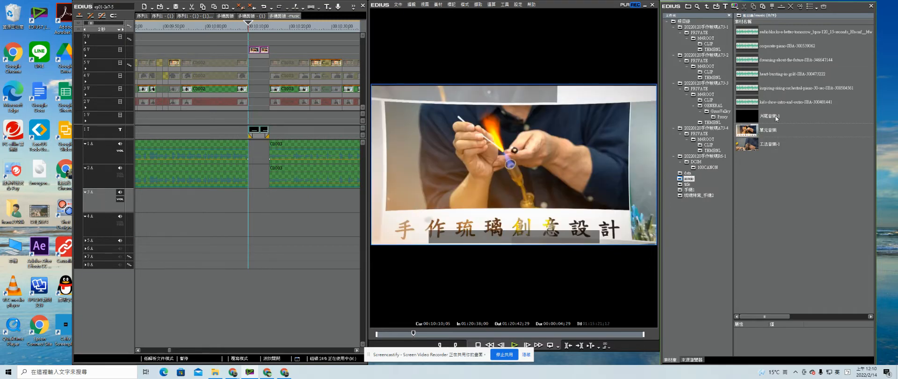
click(750, 134)
drag(274, 248, 261, 198)
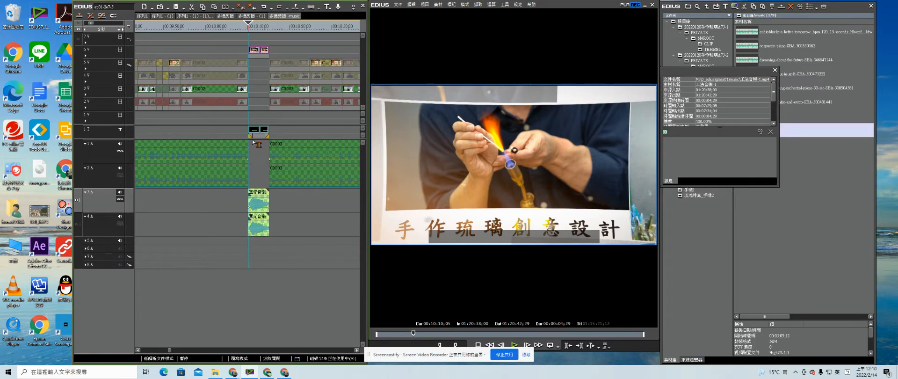
key(space)
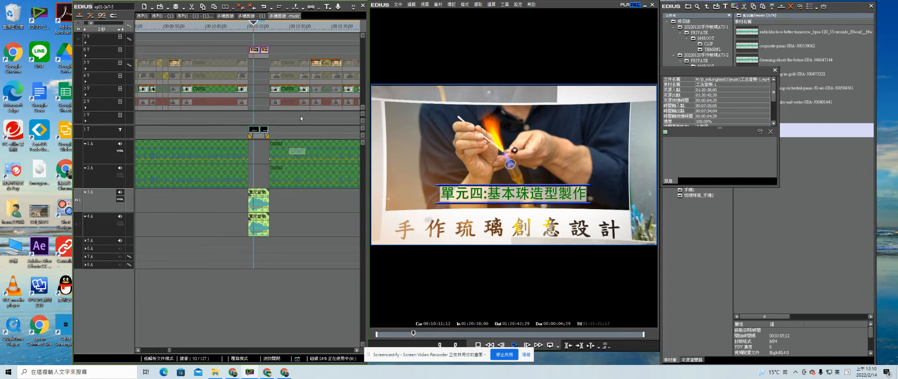
click(278, 31)
Paste the copied 工法音頻-1 clip onto track 3A at 00:12:54;04, 00:14:05;10 and 00:17:00;03, under the technique titles
drag(278, 32, 288, 64)
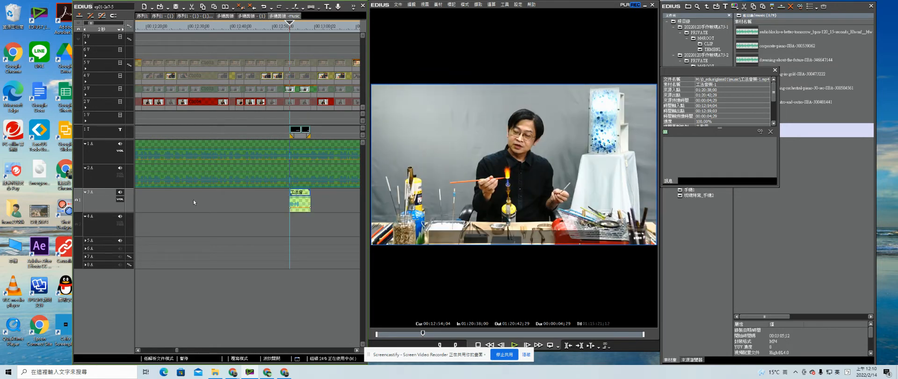
drag(320, 27, 311, 44)
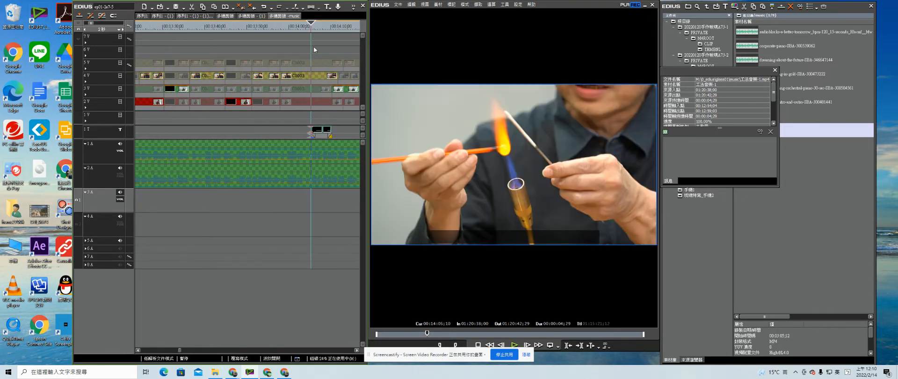
key(ctrl+v)
drag(347, 28, 318, 47)
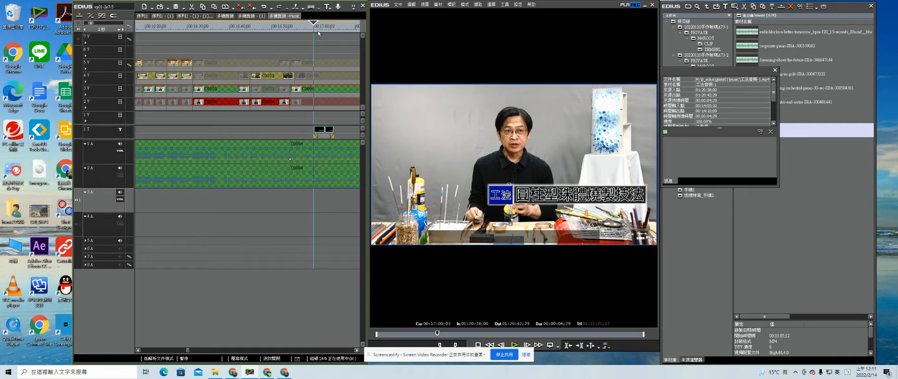
key(ctrl+v)
Adjust the volume control point at the start of the 工法音頻-1 clip at 00:17:00;03 on track 3A
mouse_move(322, 30)
mouse_down()
mouse_move(395, 53)
mouse_move(311, 40)
mouse_up()
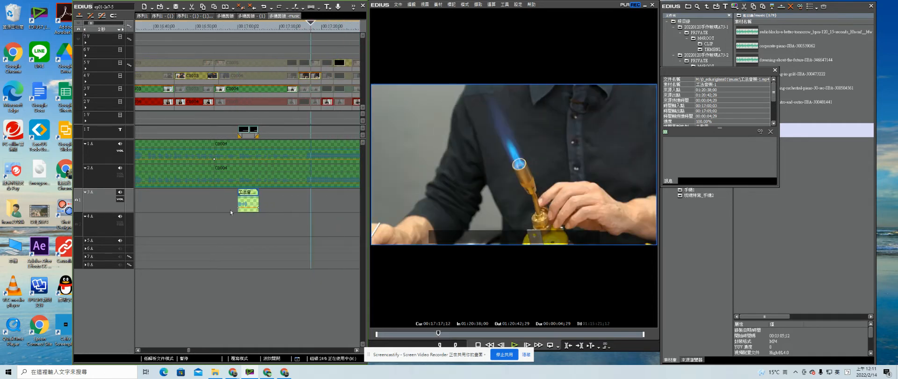
right_click(240, 208)
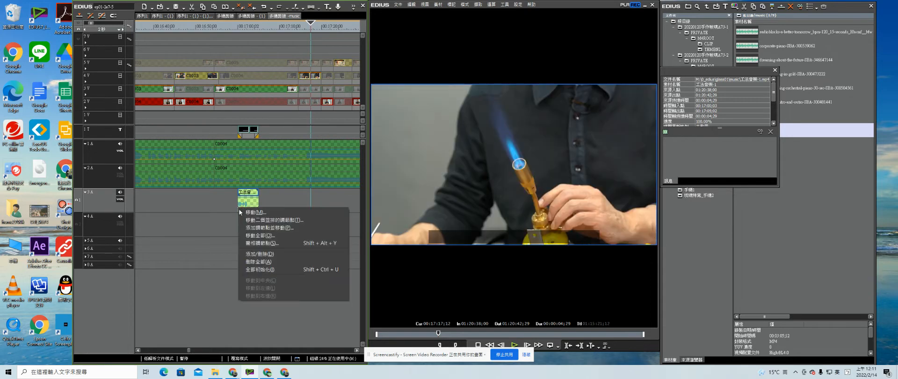
click(269, 212)
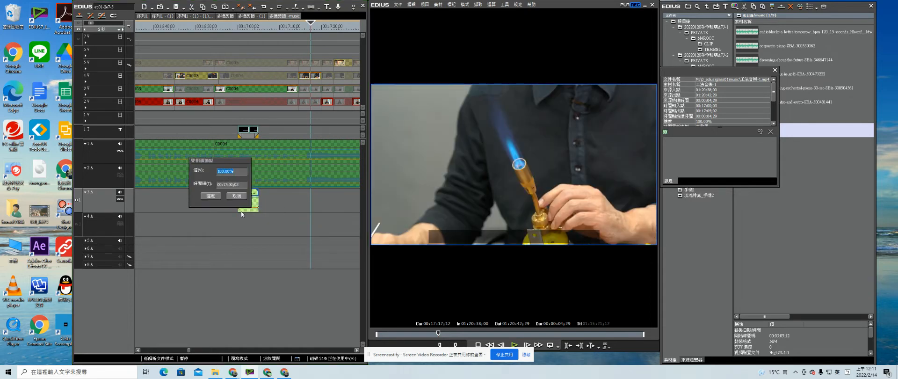
click(210, 196)
Play back the section around 00:17:01 to check the adjusted clip's volume under the 圓柱型珠體燒製技法 title
click(242, 28)
key(space)
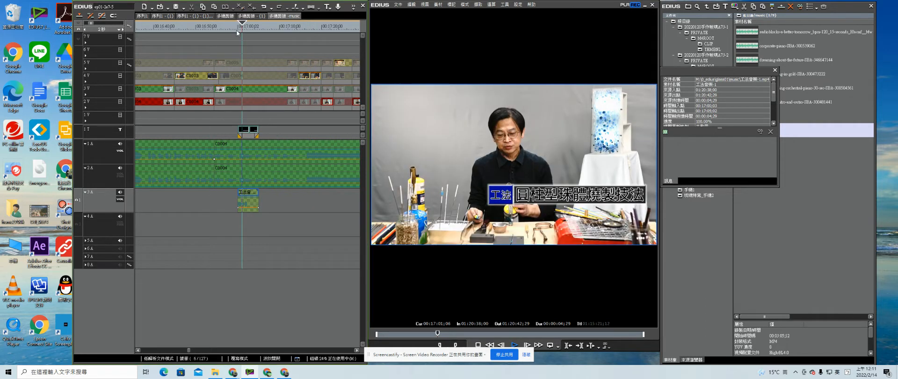
key(space)
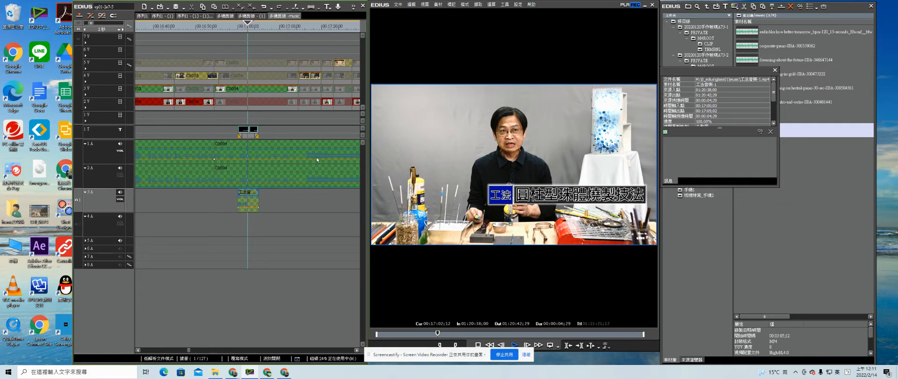
drag(258, 28, 172, 58)
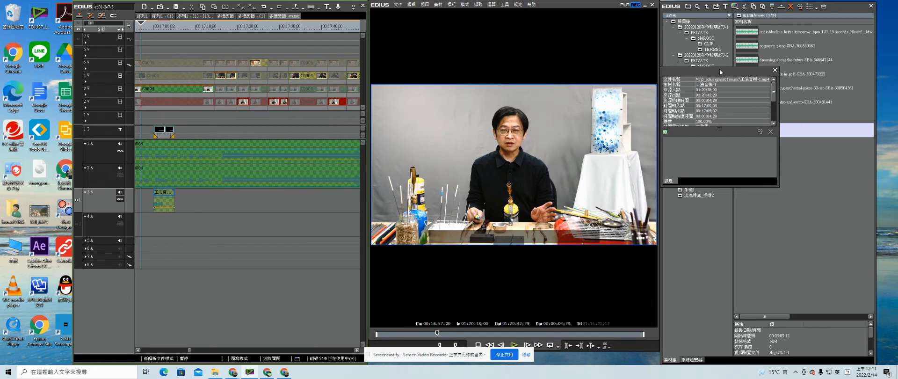
Show the audio mixer and play from 00:17:00;03 to check the track levels, closing the mixer when done
drag(716, 69, 741, 197)
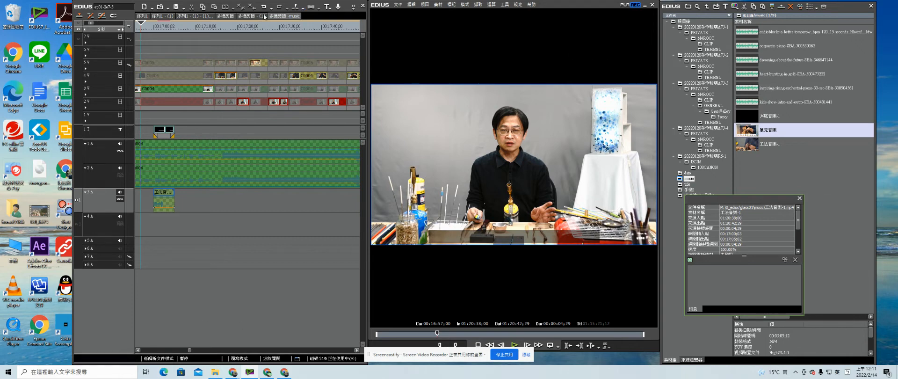
click(353, 7)
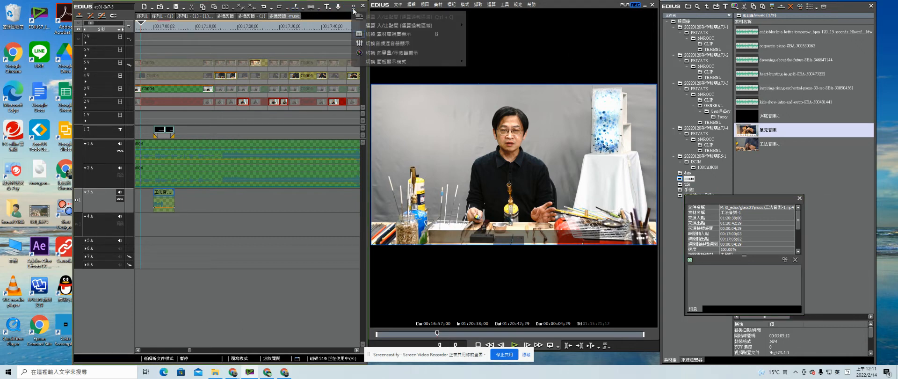
click(385, 44)
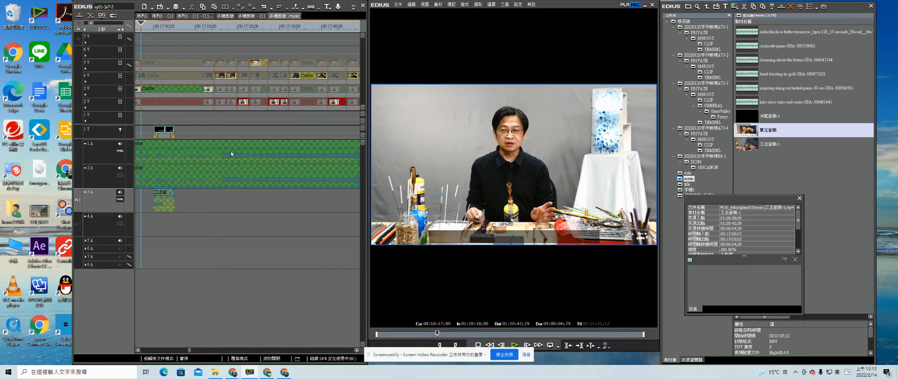
click(154, 27)
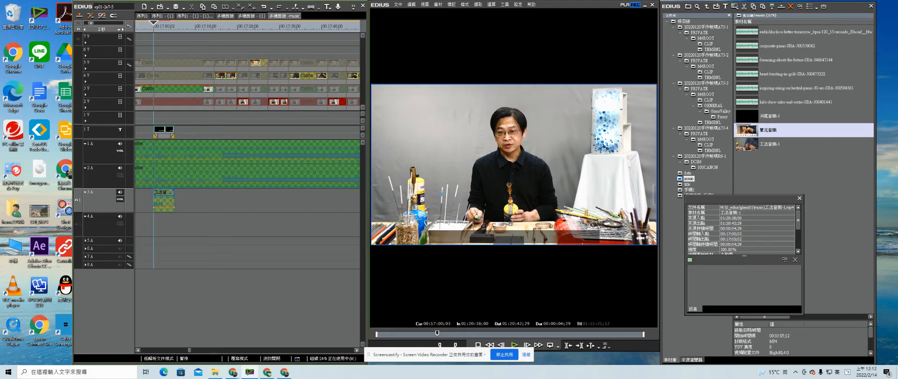
drag(498, 47, 459, 54)
key(space)
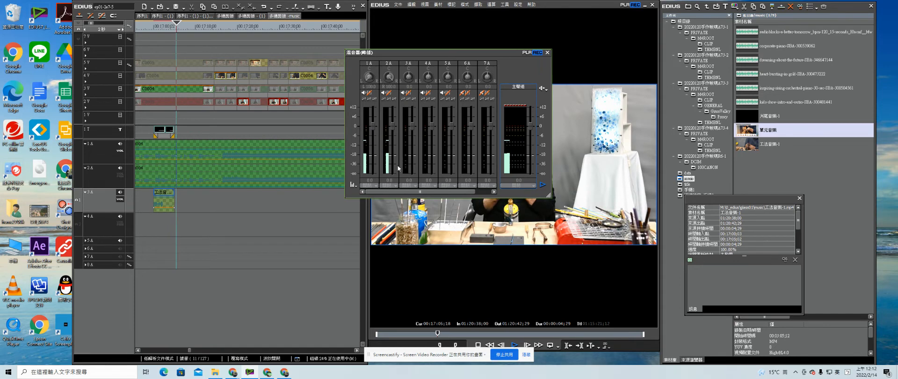
click(547, 52)
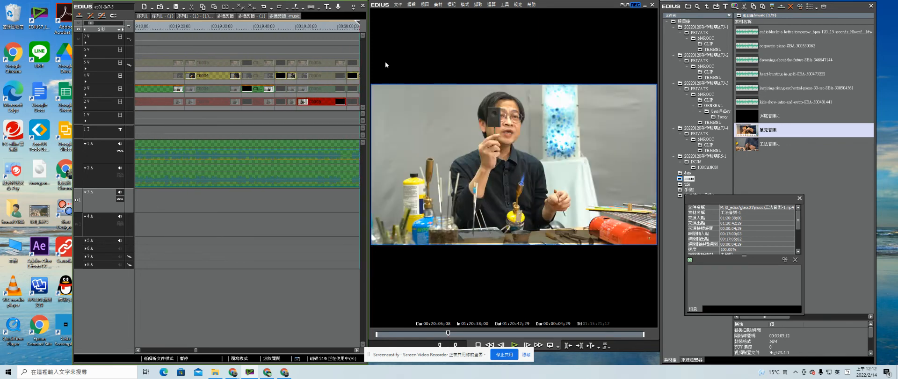
Locate the next technique title on the timeline and place the playhead at its start, 00:21:02;05
drag(165, 27, 226, 26)
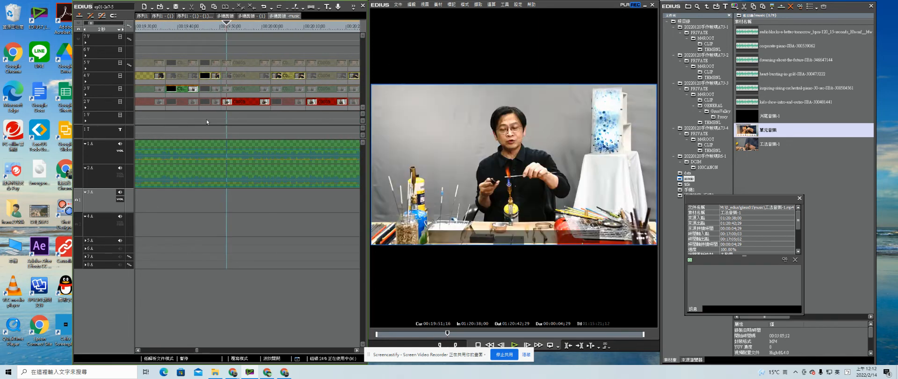
click(106, 29)
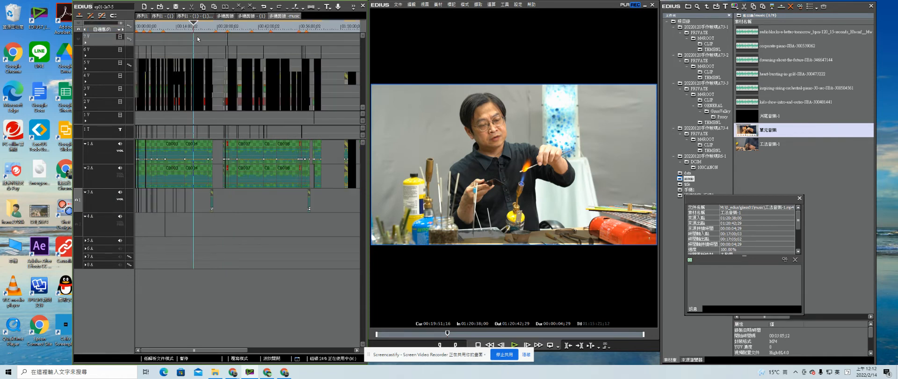
drag(194, 32, 196, 34)
scroll(205, 67, up, 5)
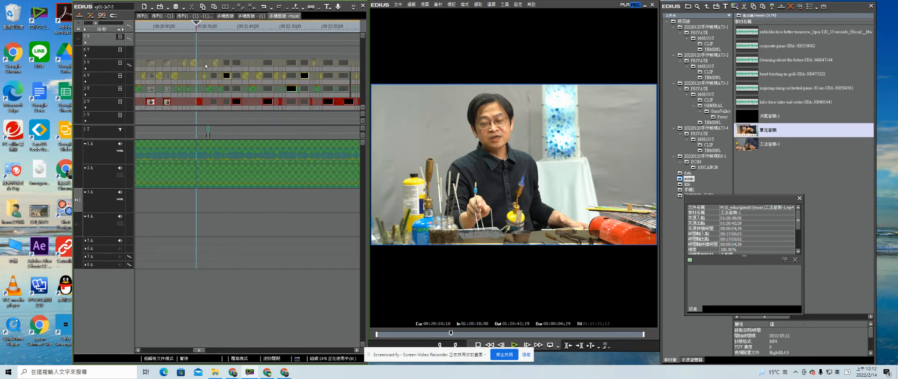
click(206, 27)
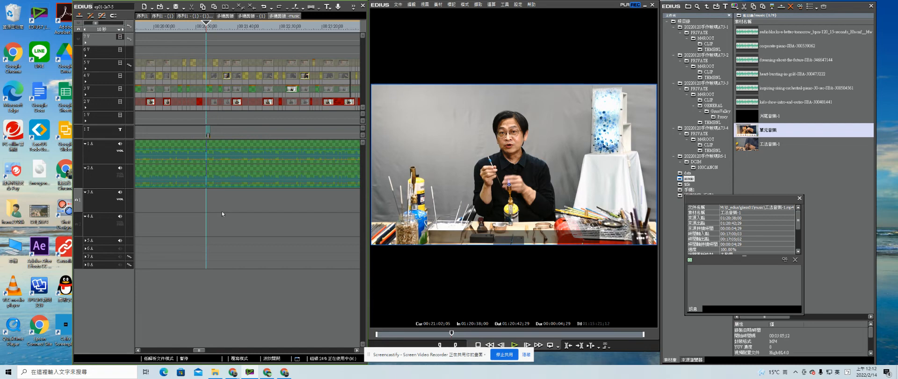
scroll(216, 216, down, 3)
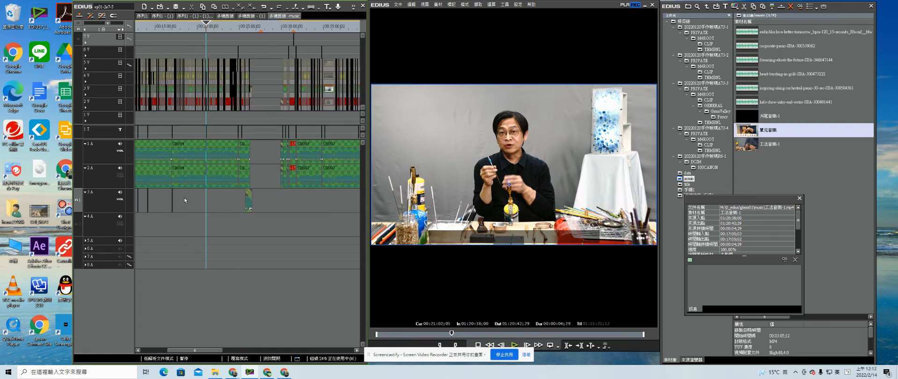
Review the audio clip under the title at 00:17:00;03, and play the 方型珠體 title from 00:21:02;05
click(174, 31)
scroll(164, 31, up, 2)
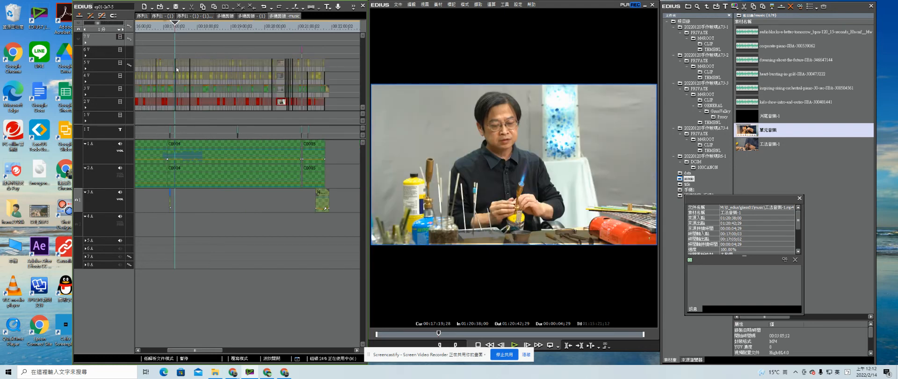
click(166, 30)
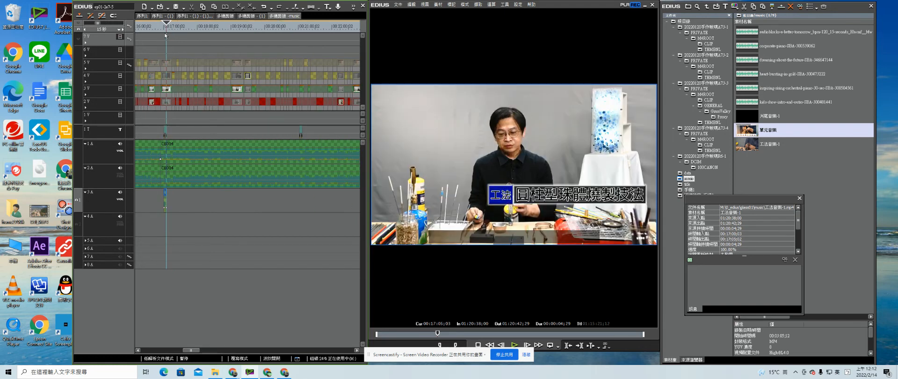
drag(158, 205, 159, 206)
click(299, 29)
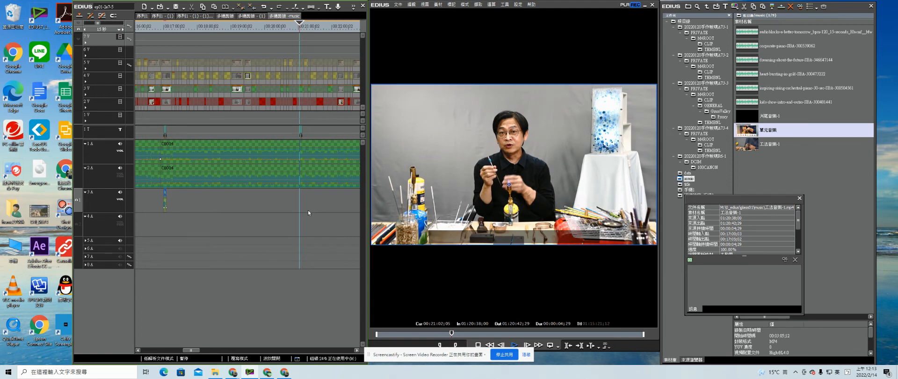
key(space)
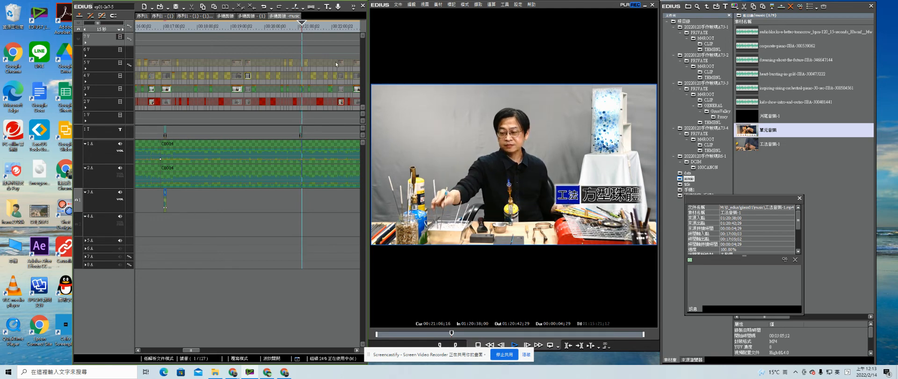
key(space)
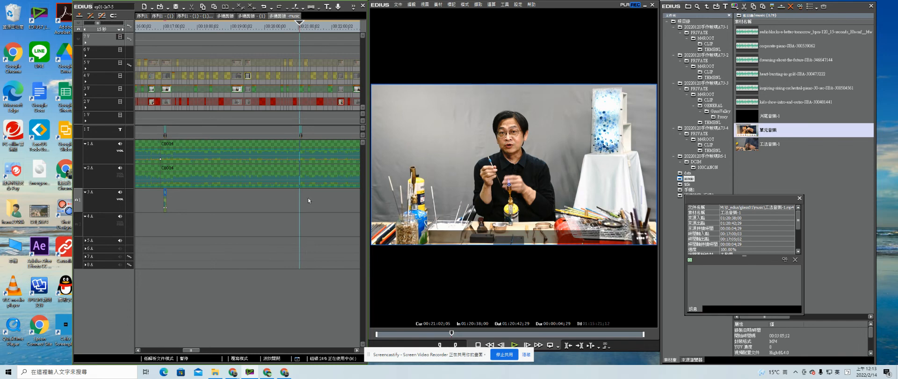
Copy the adjusted 工法音頻-1 clip from 00:17:00;03 and paste it on track 3A at 00:21:02;05
click(166, 201)
right_click(164, 202)
click(195, 144)
right_click(305, 199)
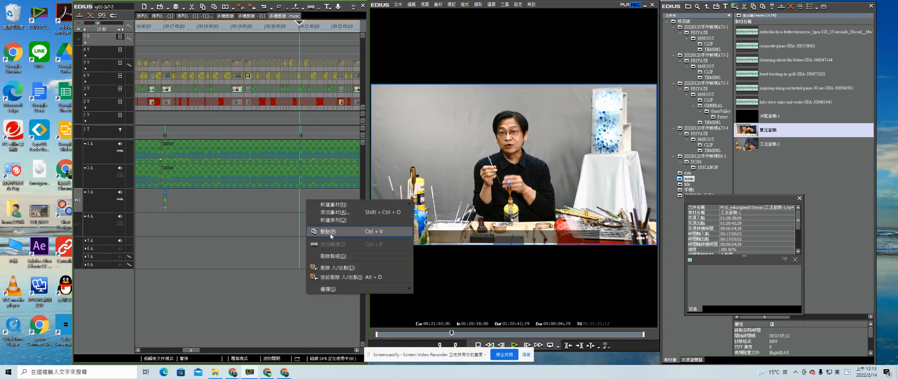
click(339, 231)
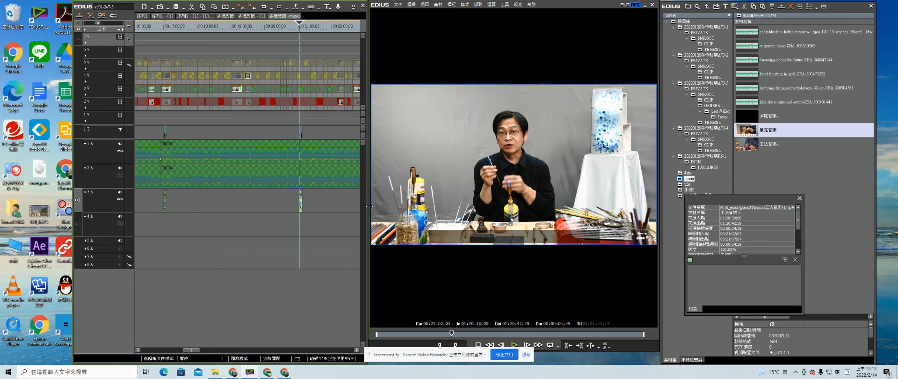
Look for the next technique title further along the timeline, moving the playhead to 00:32:57;03
scroll(259, 249, down, 3)
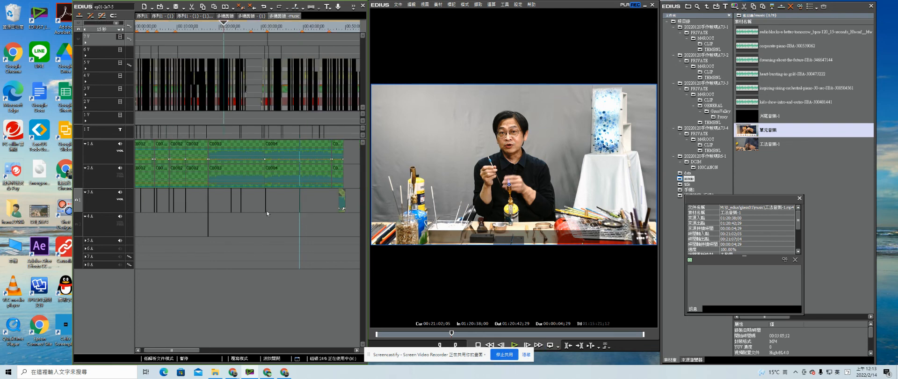
drag(256, 28, 274, 29)
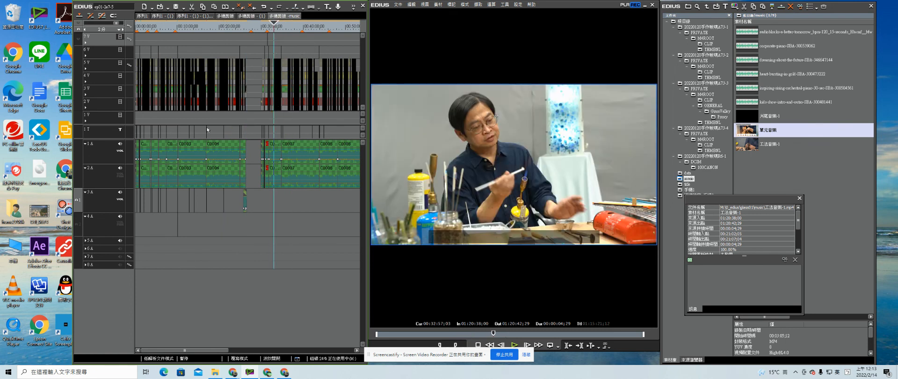